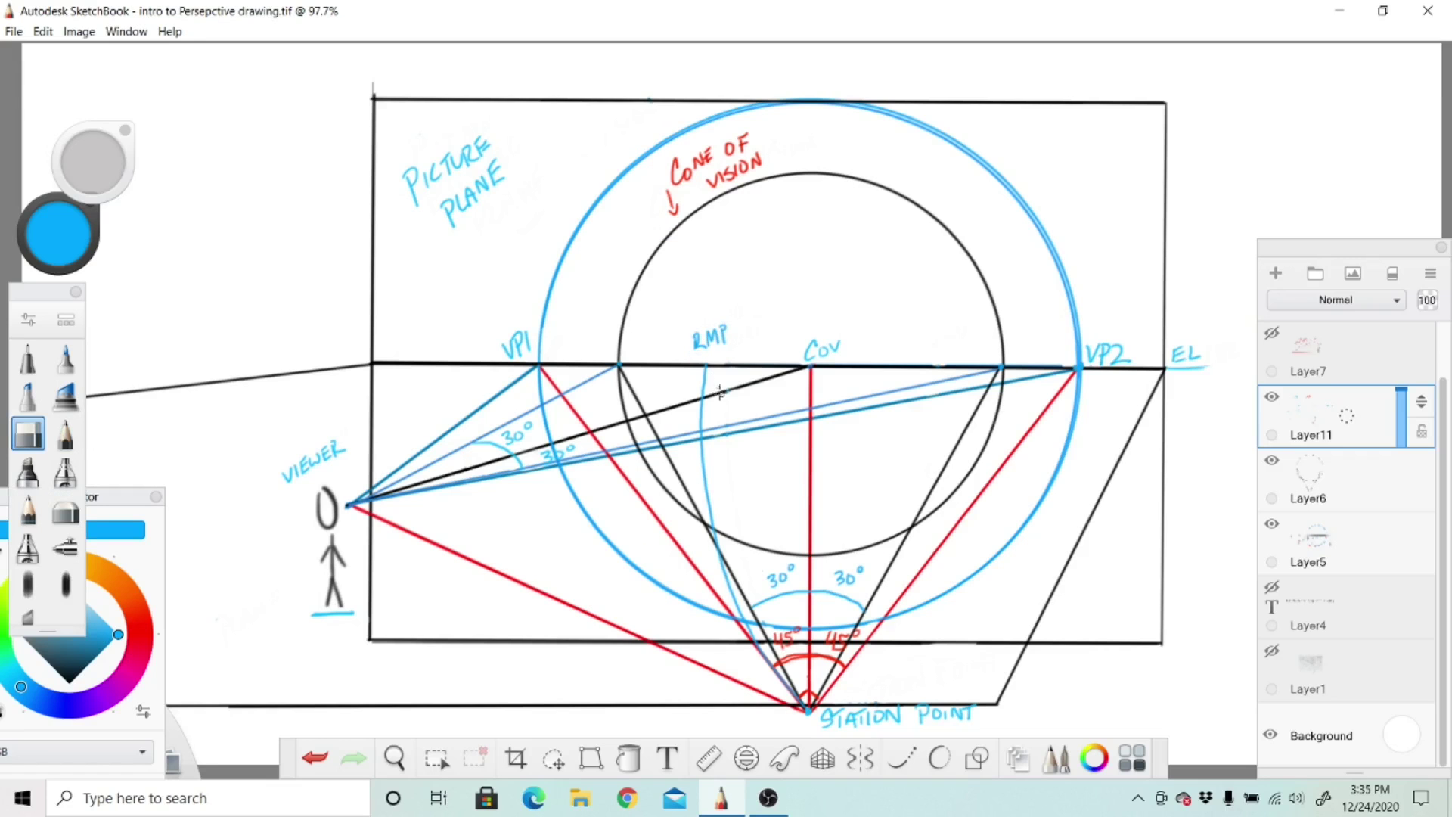
key("e")
With the pencil, redraw the light-blue line from the station point to the horizon and write LMP.
mouse_move(811, 705)
left_mouse_down()
mouse_move(902, 522)
mouse_move(919, 526)
mouse_move(942, 393)
left_mouse_up()
key("ctrl+z")
left_click_drag(932, 331, 955, 350)
left_click_drag(956, 349, 957, 333)
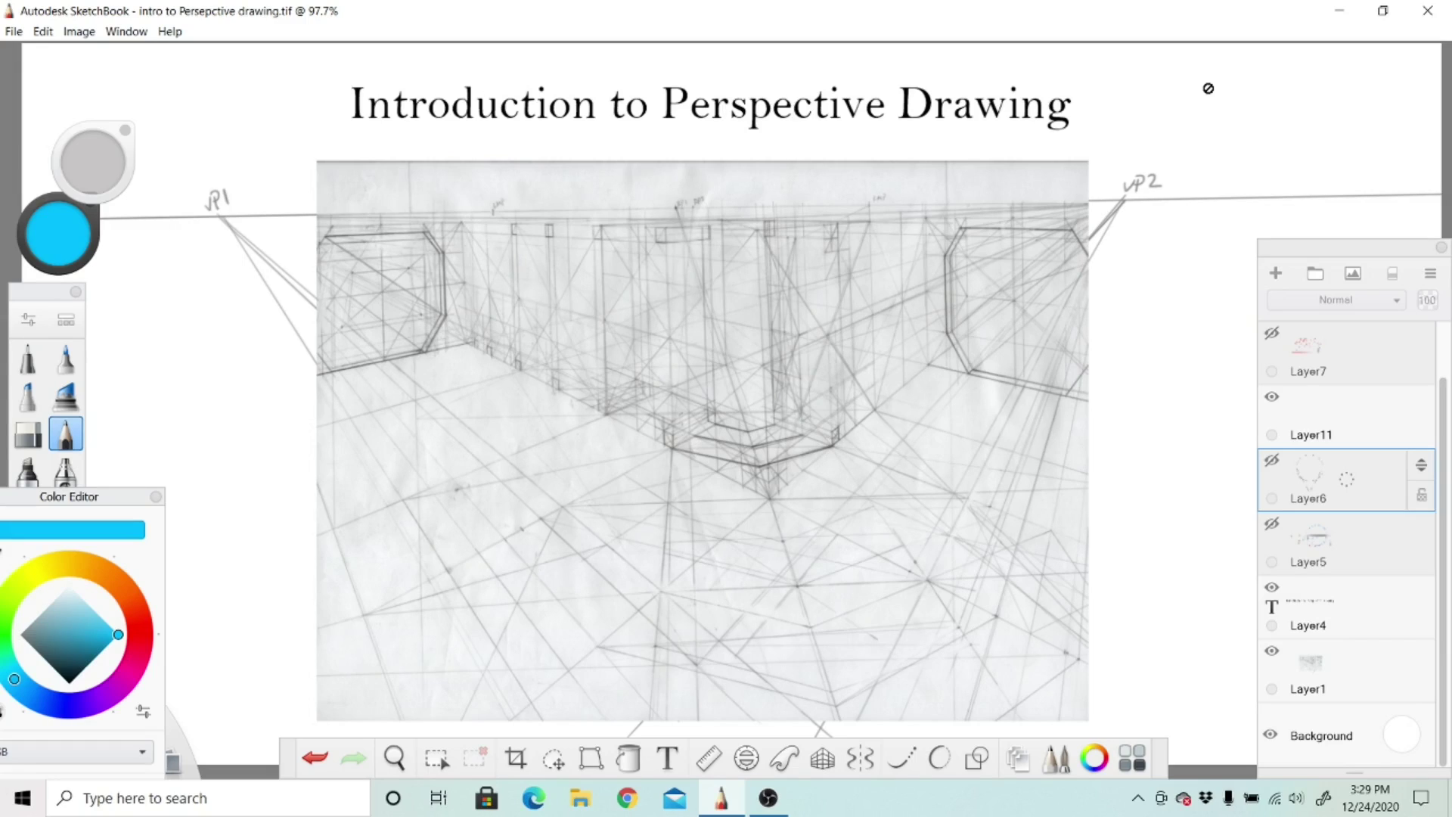
Hide the pencil sketch and title layers, show Layer5 and Layer6, and select Layer11.
left_click(1272, 651)
left_click(1272, 587)
left_click(1272, 523)
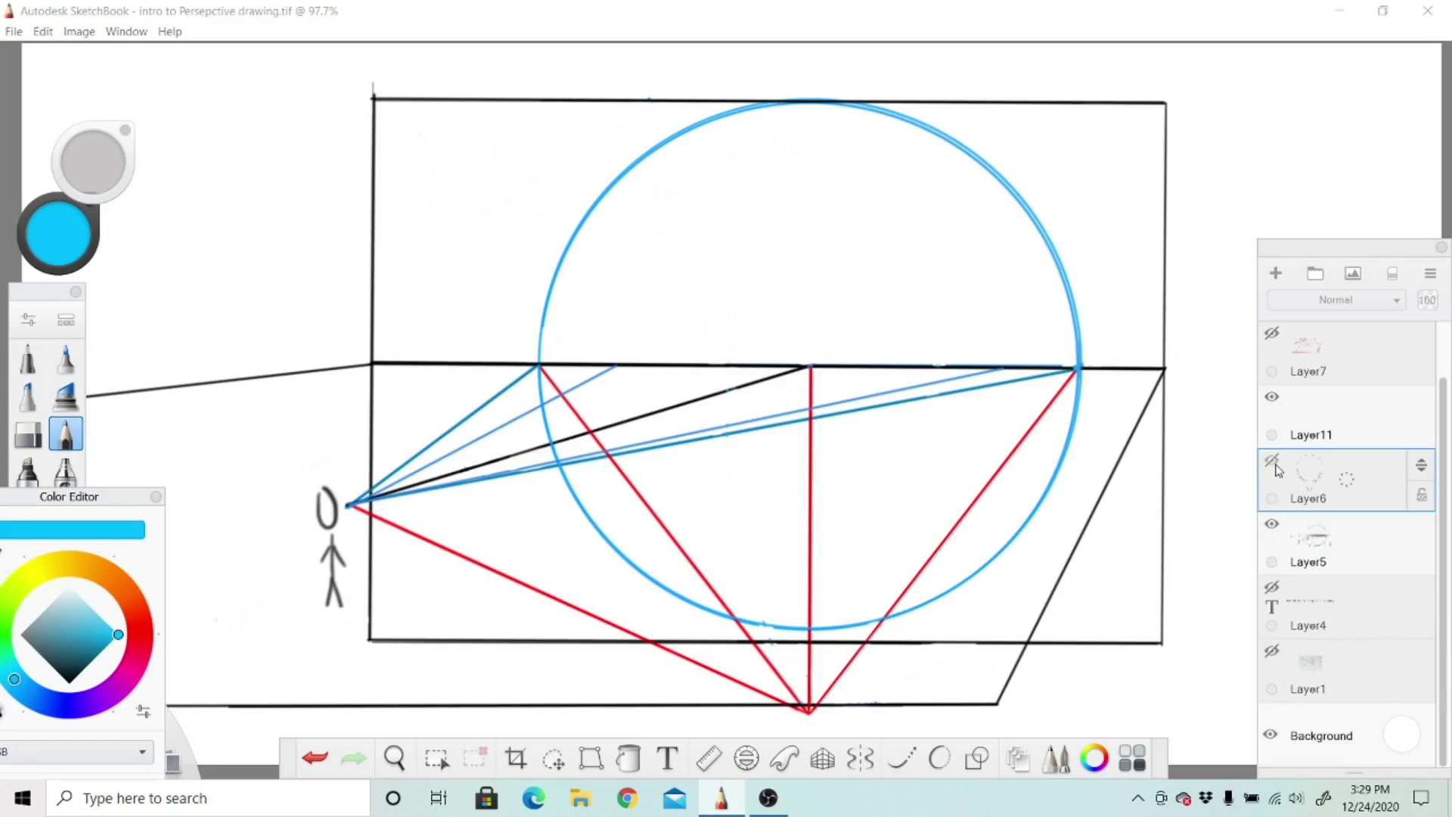
left_click(1272, 460)
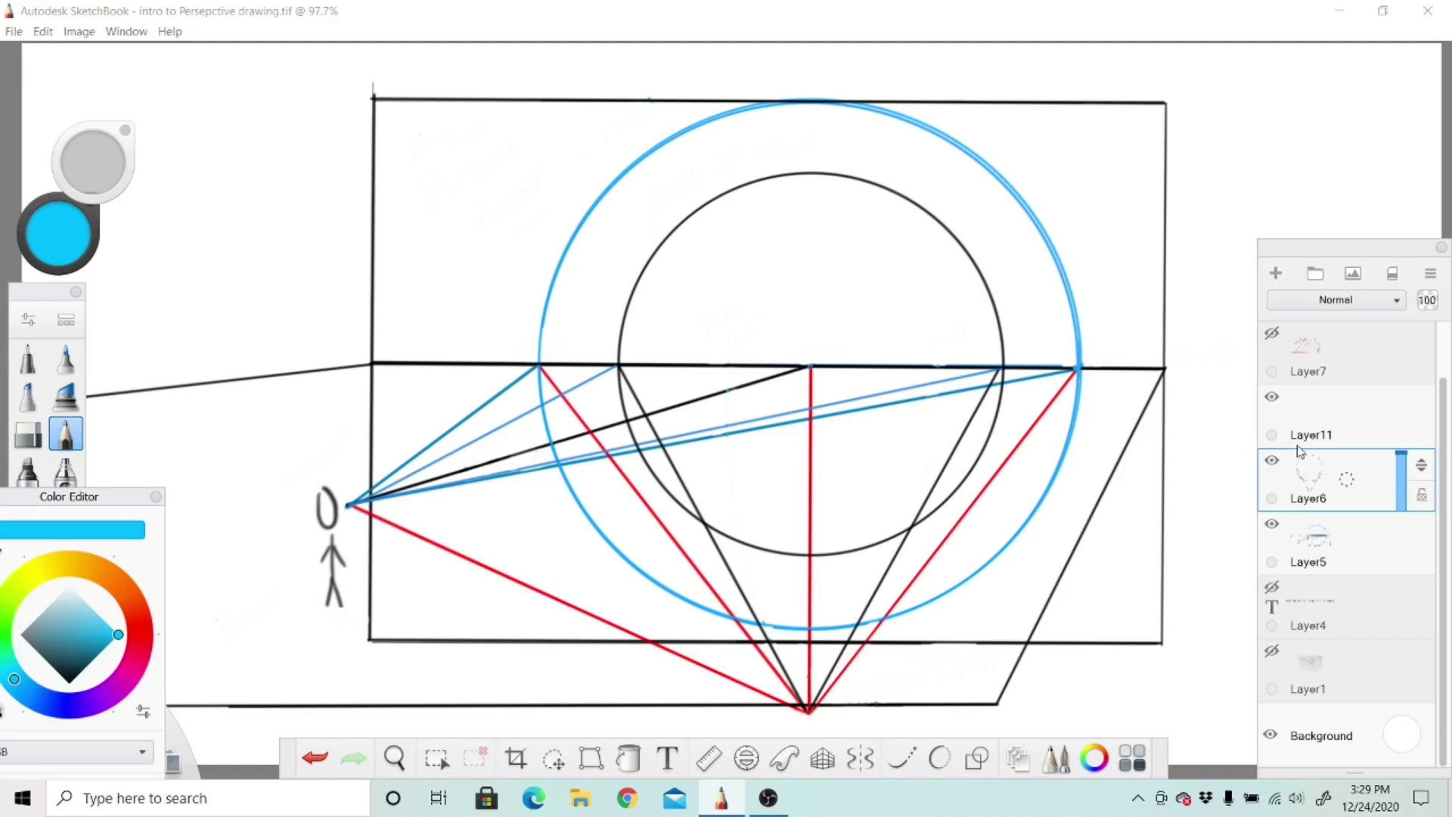
left_click(1309, 438)
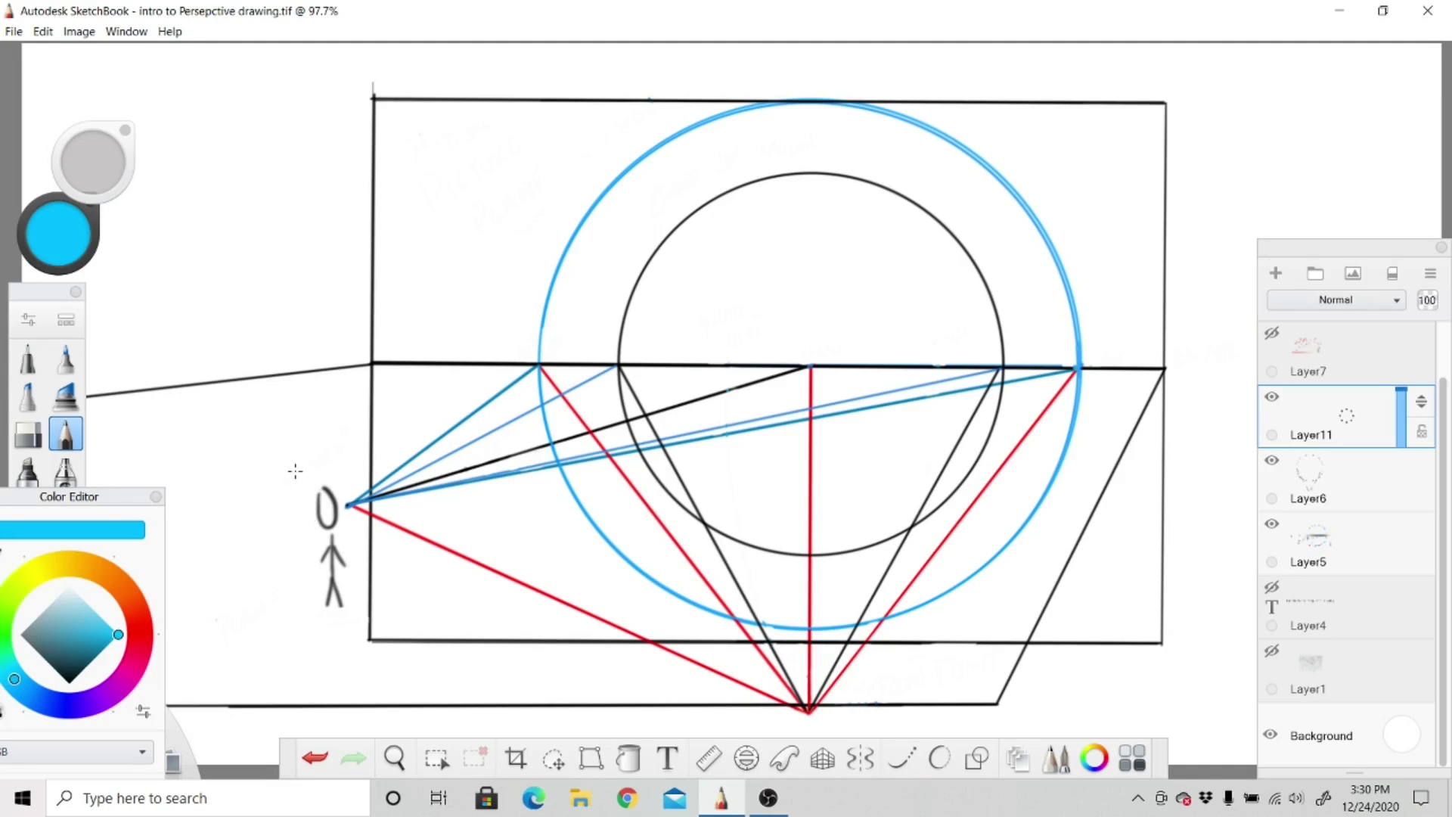
Write VIEWER beside the stick figure and draw a ground line under its feet.
mouse_move(283, 471)
left_mouse_down()
mouse_move(295, 478)
mouse_move(323, 447)
mouse_move(326, 463)
mouse_move(338, 446)
left_mouse_up()
left_click_drag(337, 445, 346, 454)
left_click_drag(312, 615, 353, 612)
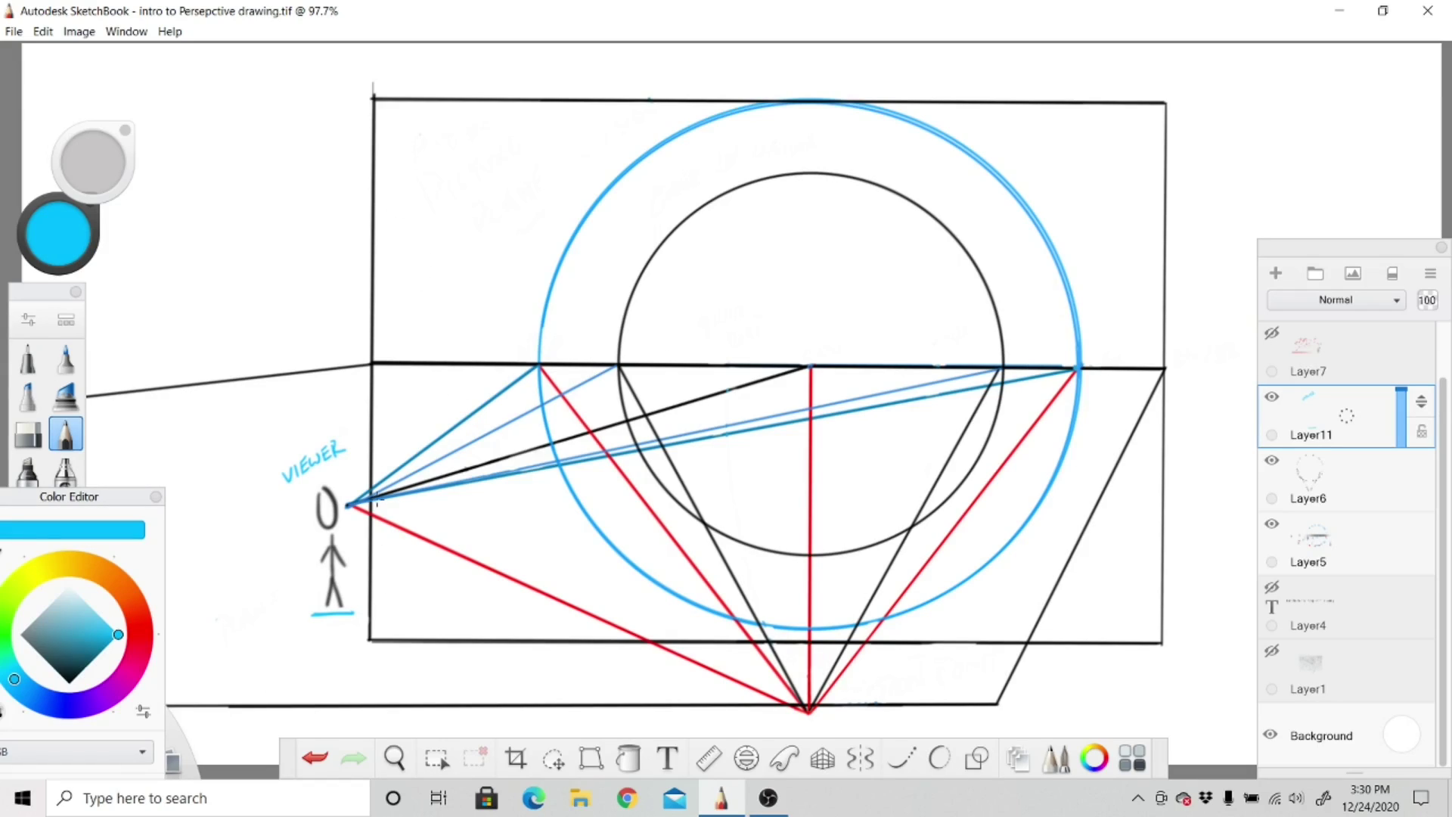
Handwrite PICTURE PLANE at the picture plane's top-left corner.
mouse_move(405, 168)
left_mouse_down()
mouse_move(414, 204)
mouse_move(421, 179)
left_mouse_up()
mouse_move(426, 170)
left_mouse_down()
mouse_move(425, 187)
mouse_move(441, 182)
mouse_move(491, 139)
left_mouse_up()
left_click_drag(439, 206, 447, 227)
left_click_drag(443, 200, 469, 209)
mouse_move(465, 214)
left_mouse_down()
mouse_move(473, 189)
mouse_move(479, 201)
left_mouse_up()
mouse_move(478, 200)
left_mouse_down()
mouse_move(489, 180)
mouse_move(490, 192)
left_mouse_up()
left_click_drag(484, 190, 496, 171)
left_click_drag(487, 185, 506, 177)
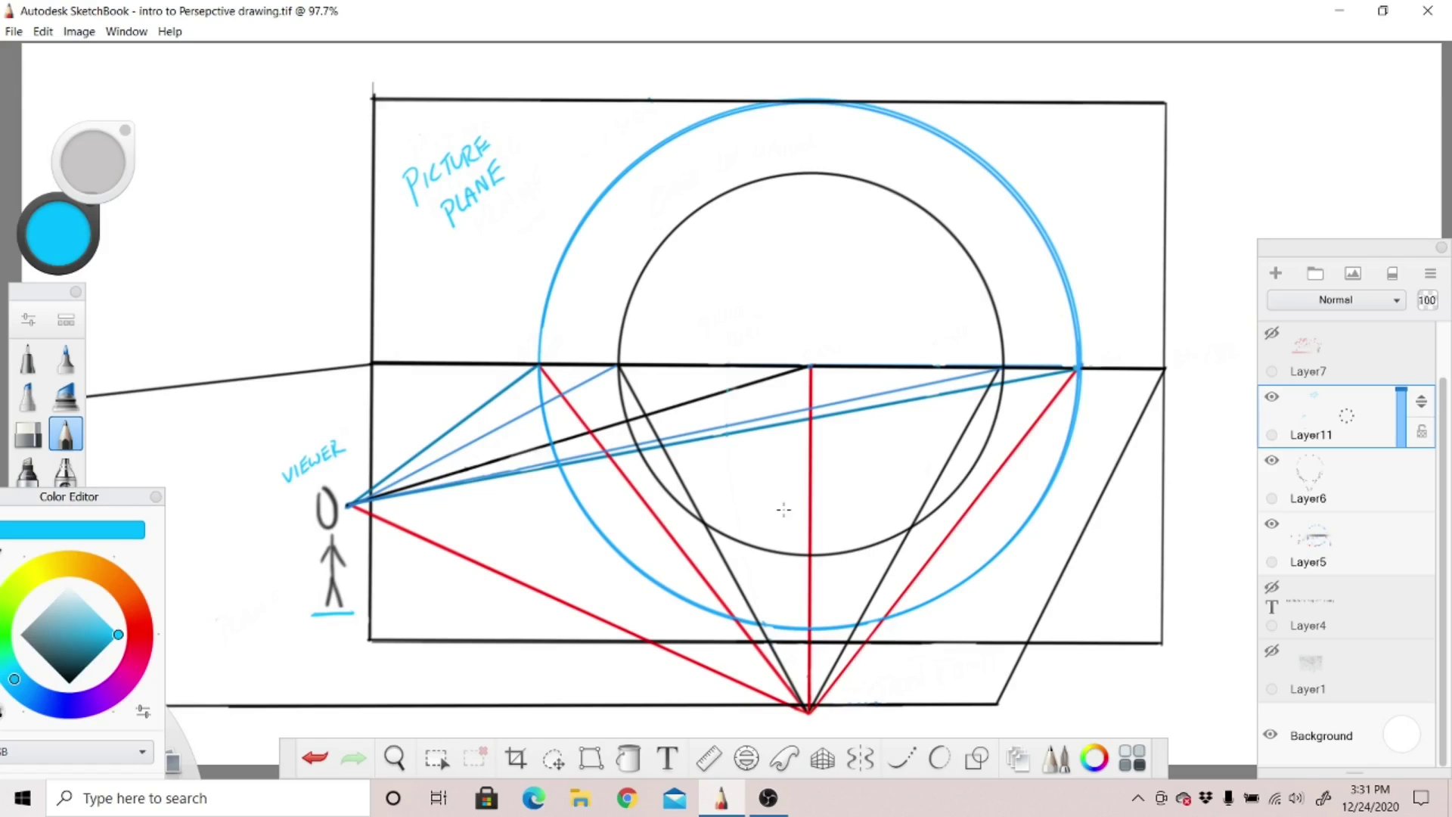
Draw the angle arc between the sight lines, label it 30°, and write COV at the centre point.
mouse_move(501, 446)
left_mouse_down()
mouse_move(484, 441)
mouse_move(521, 466)
mouse_move(505, 444)
mouse_move(531, 423)
mouse_move(544, 461)
mouse_move(560, 448)
left_mouse_up()
left_click_drag(571, 444, 571, 445)
left_click_drag(815, 342, 810, 359)
left_click_drag(823, 348, 840, 342)
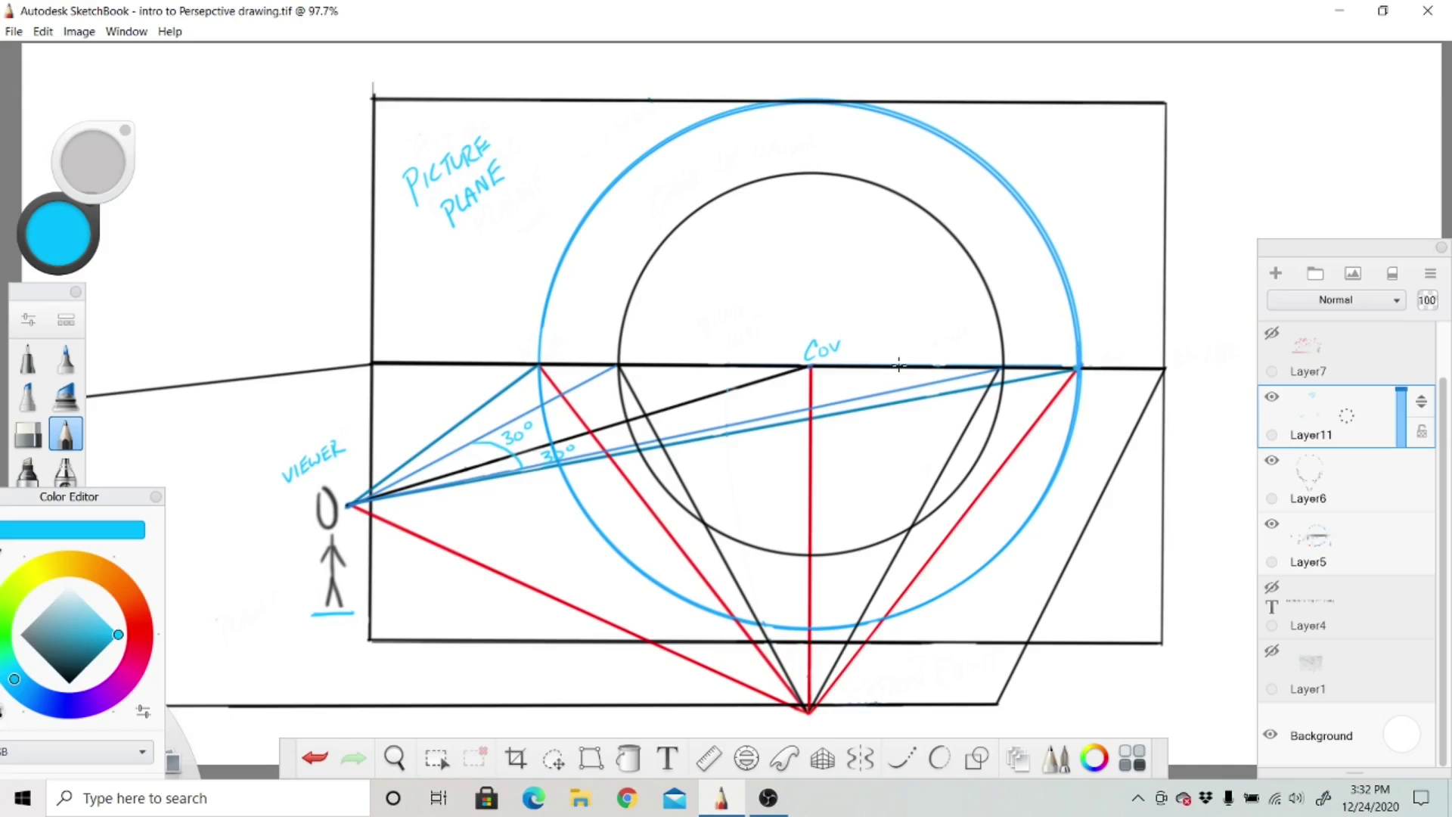
Write an underlined EL at the horizon's right end, STATION POINT at bottom, and VP1/VP2.
mouse_move(1182, 347)
left_mouse_down()
mouse_move(1181, 362)
mouse_move(1199, 360)
left_mouse_up()
left_click_drag(1207, 365, 1165, 368)
mouse_move(832, 711)
left_mouse_down()
mouse_move(823, 726)
mouse_move(925, 707)
mouse_move(949, 720)
mouse_move(978, 705)
mouse_move(970, 721)
left_mouse_up()
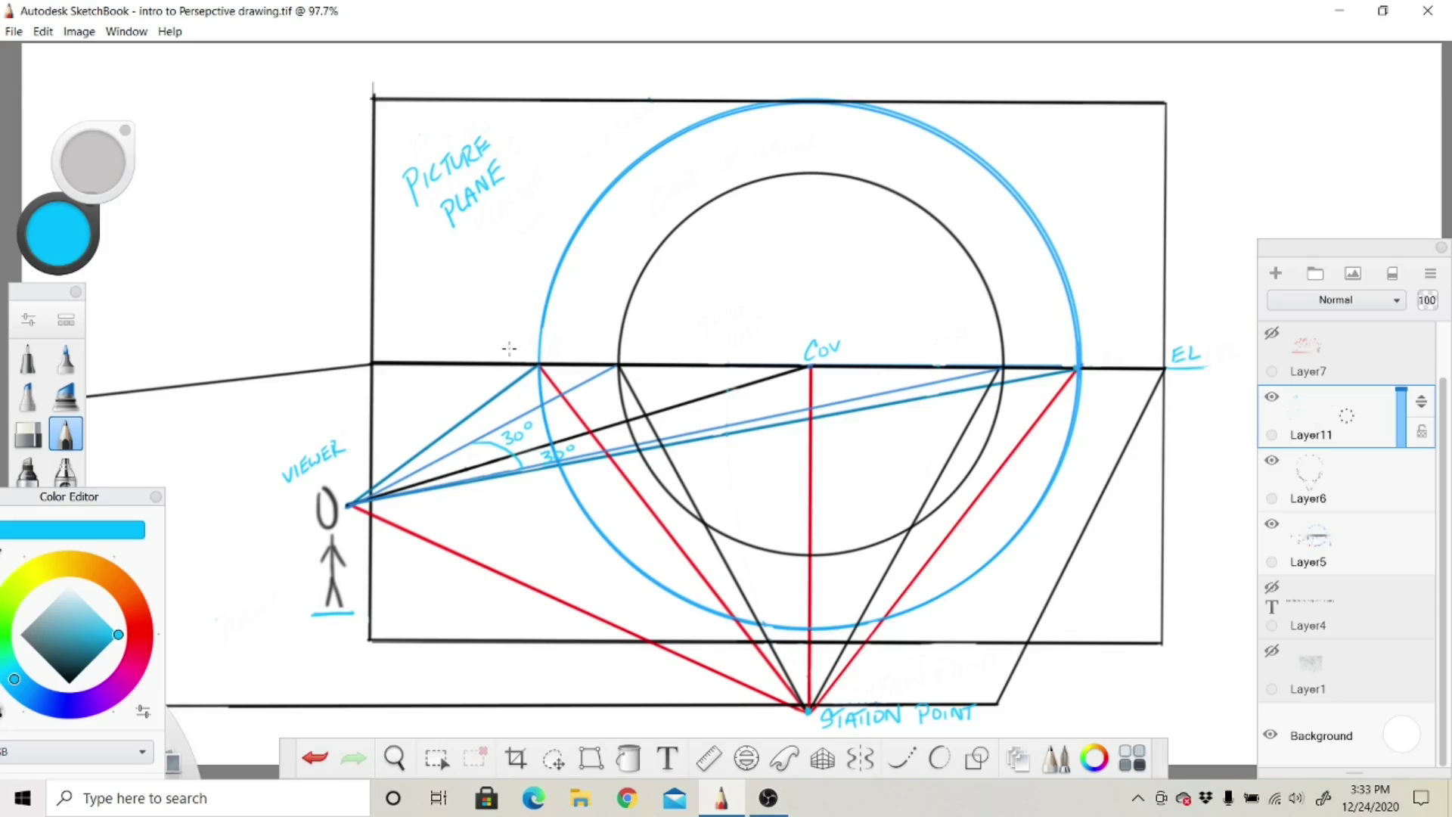
left_click_drag(502, 338, 529, 354)
mouse_move(1086, 347)
left_mouse_down()
mouse_move(1092, 363)
mouse_move(1099, 345)
mouse_move(1131, 364)
left_mouse_up()
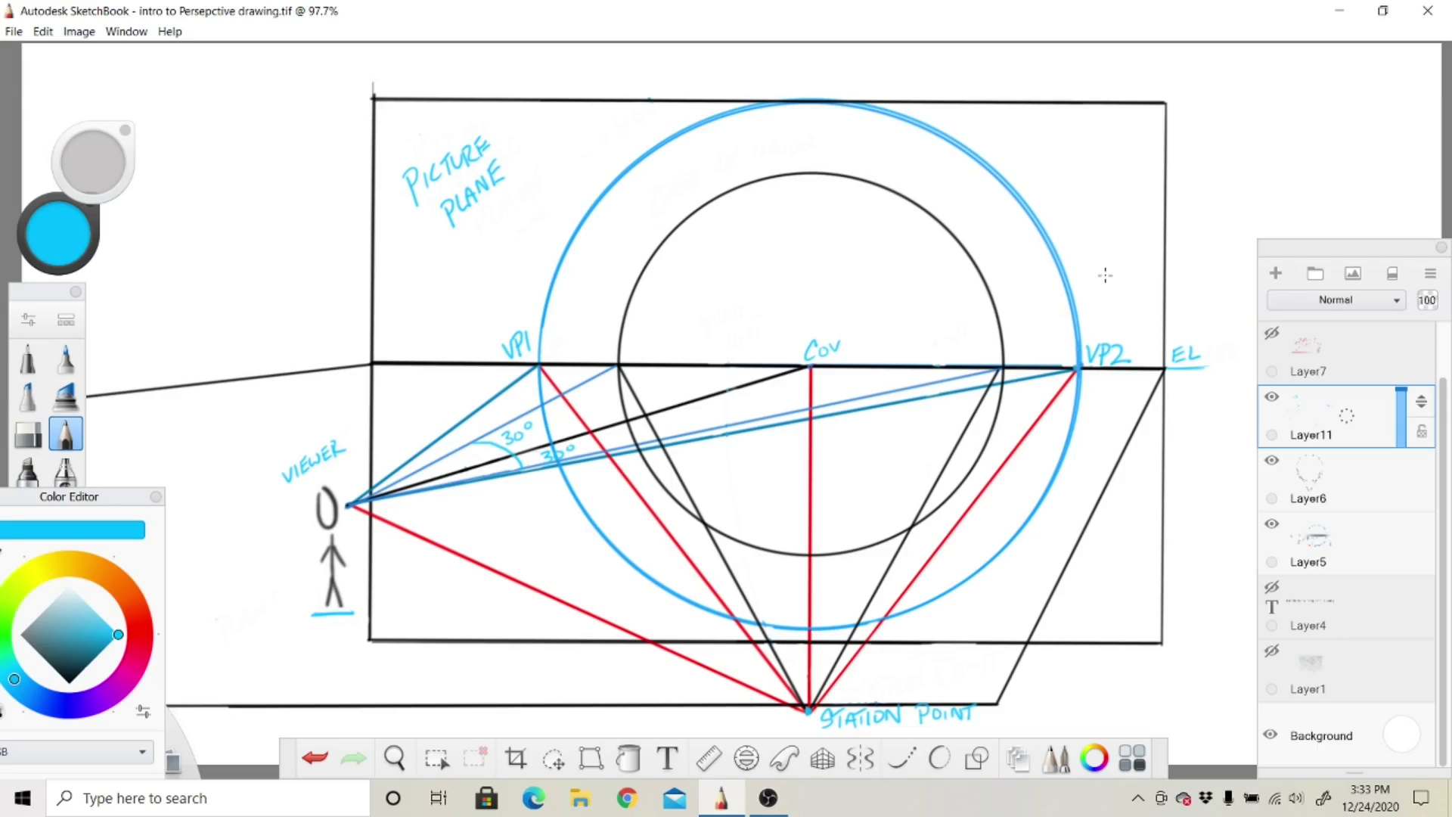
Switch to red and draw an arc above the station point labelled 45° on both sides.
left_click(139, 622)
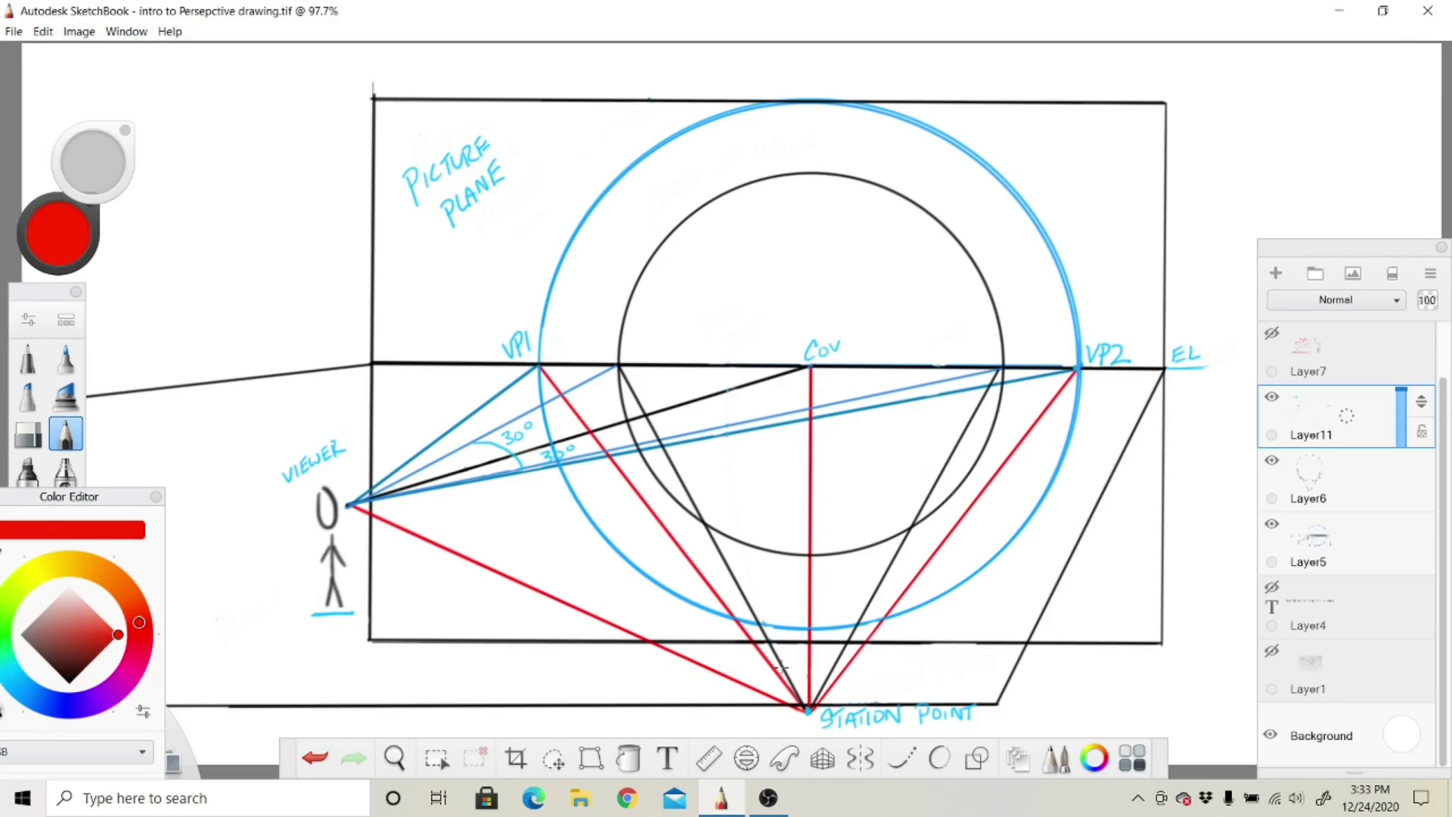
mouse_move(788, 663)
left_mouse_down()
mouse_move(842, 665)
mouse_move(786, 654)
mouse_move(773, 669)
mouse_move(814, 700)
left_mouse_up()
mouse_move(777, 631)
left_mouse_down()
mouse_move(833, 649)
mouse_move(851, 634)
left_mouse_up()
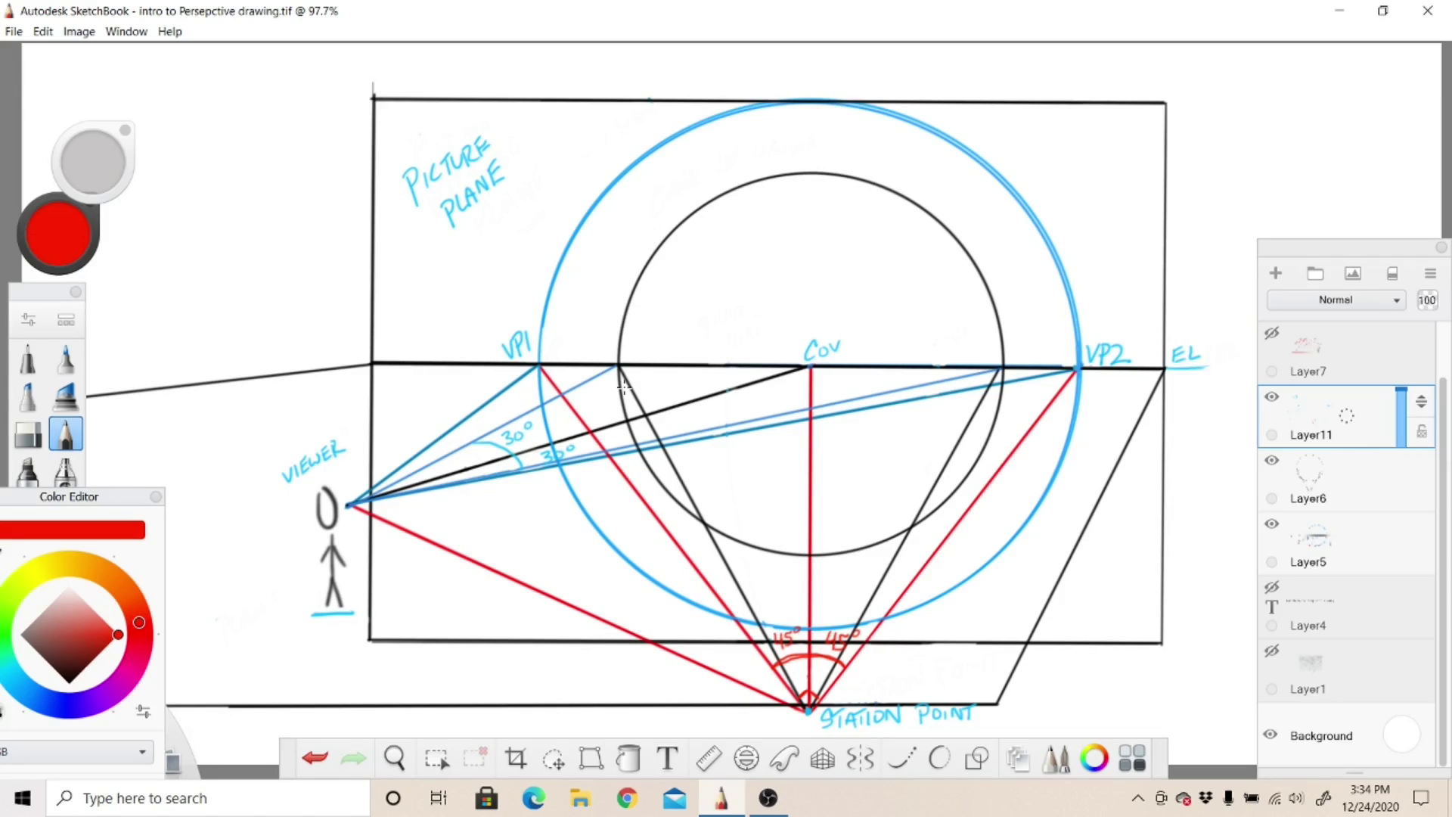
Handwrite a red CONE OF VISION label with an arrow near the top of the circle.
mouse_move(668, 190)
left_mouse_down()
mouse_move(668, 209)
mouse_move(705, 153)
mouse_move(747, 135)
mouse_move(718, 167)
left_mouse_up()
left_click_drag(724, 170, 728, 179)
left_click_drag(737, 163, 762, 151)
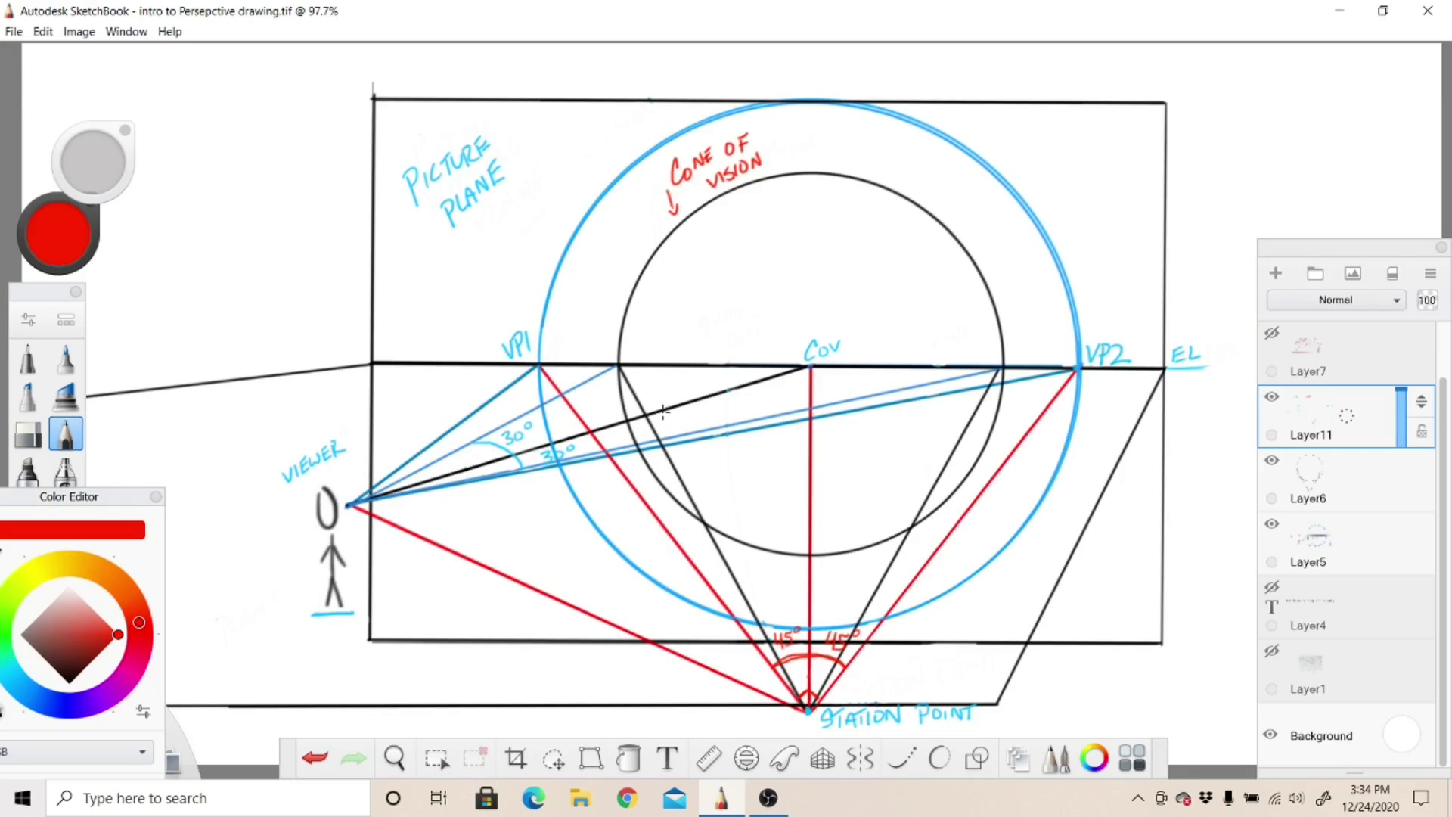
Switch to blue, draw an arc above the 45° arc, and write 30° on each side.
left_click(21, 687)
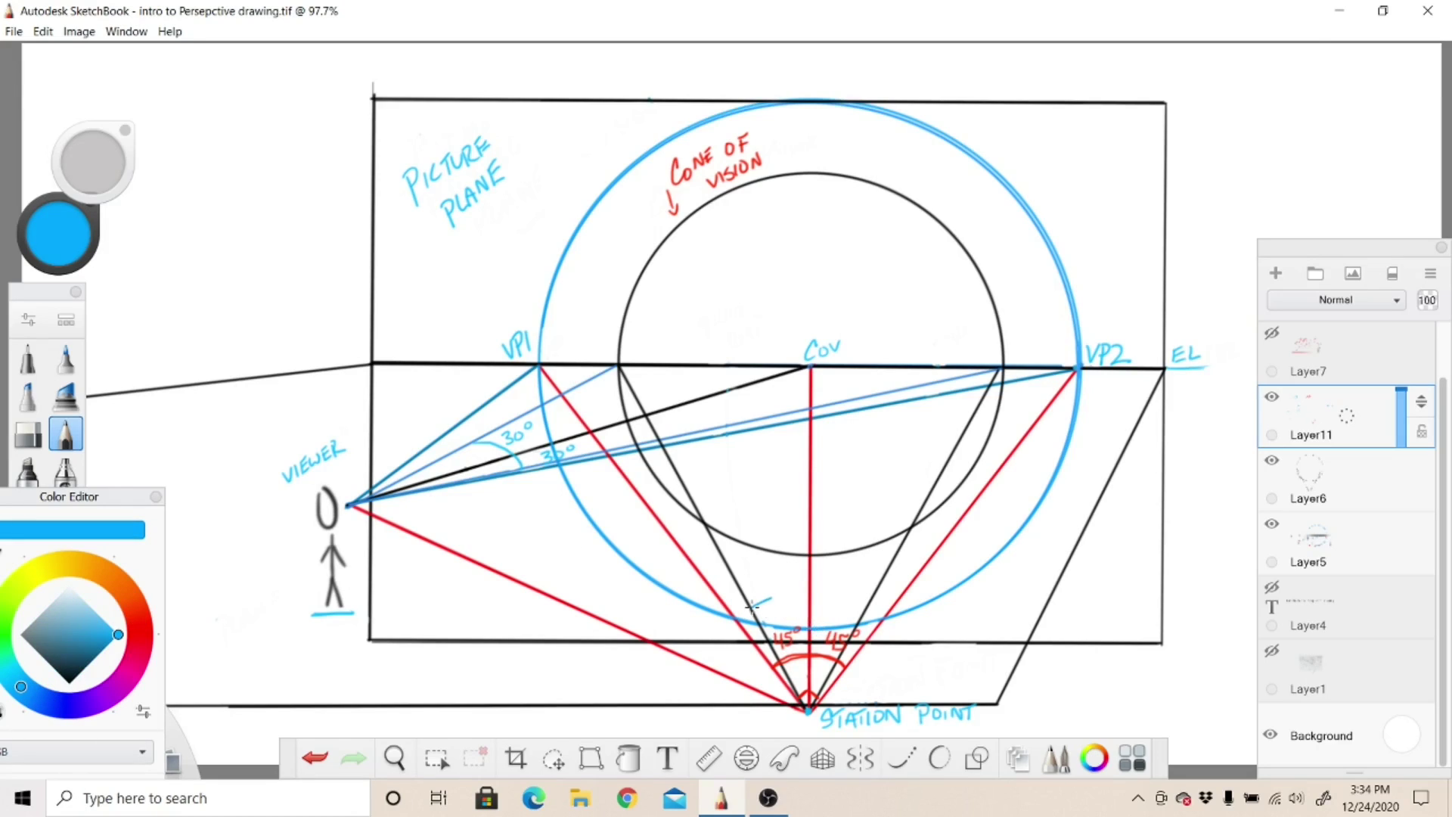
mouse_move(819, 592)
left_mouse_down()
mouse_move(751, 605)
mouse_move(864, 609)
left_mouse_up()
mouse_move(769, 573)
left_mouse_down()
mouse_move(774, 586)
mouse_move(784, 573)
left_mouse_up()
left_click_drag(791, 565, 841, 587)
left_click_drag(848, 571, 848, 573)
left_click_drag(858, 569, 860, 569)
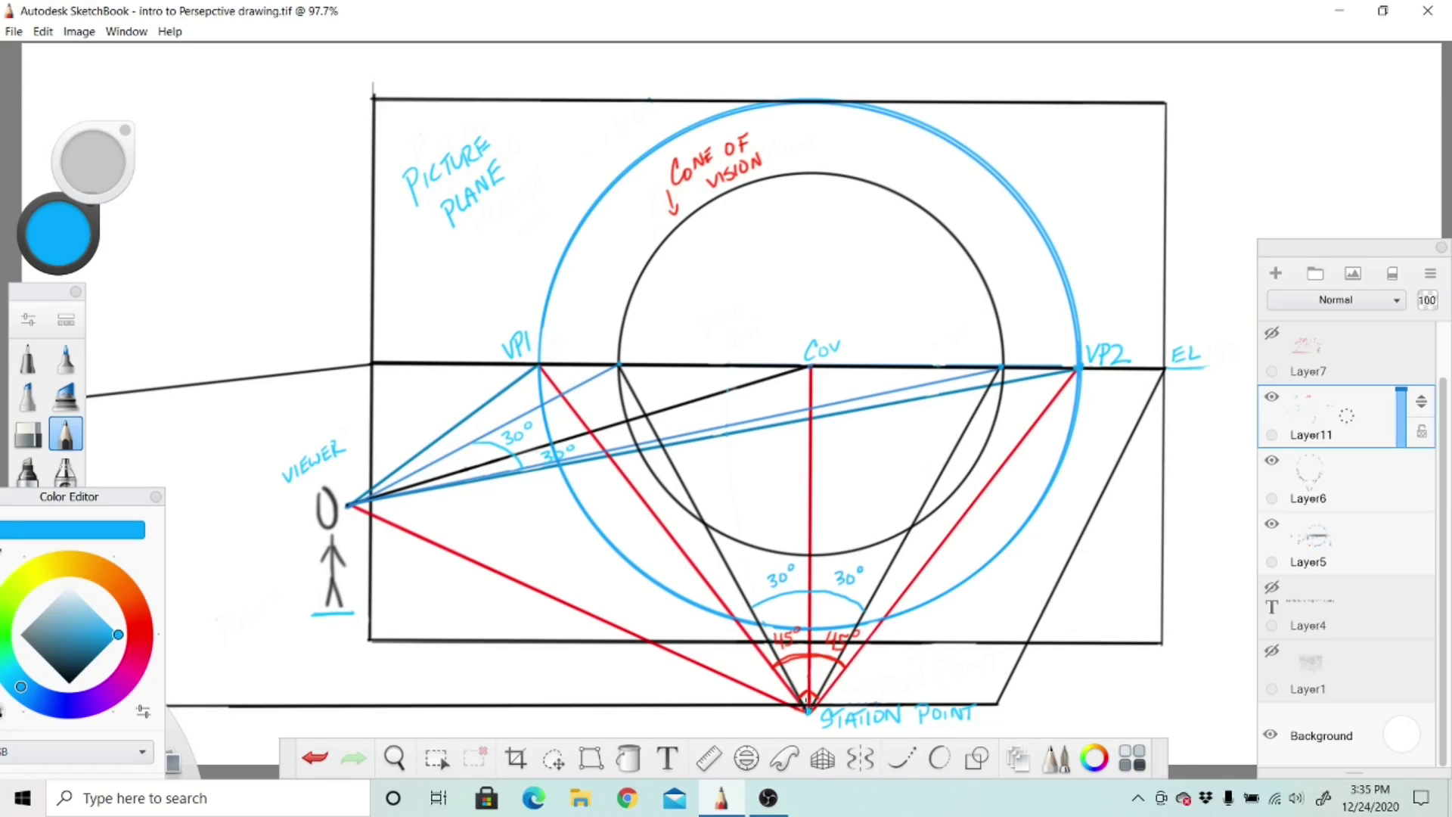
Swing a blue arc from the station point up-left to the horizon and write RMP there.
mouse_move(806, 706)
left_mouse_down()
mouse_move(728, 583)
mouse_move(702, 457)
mouse_move(705, 363)
left_mouse_up()
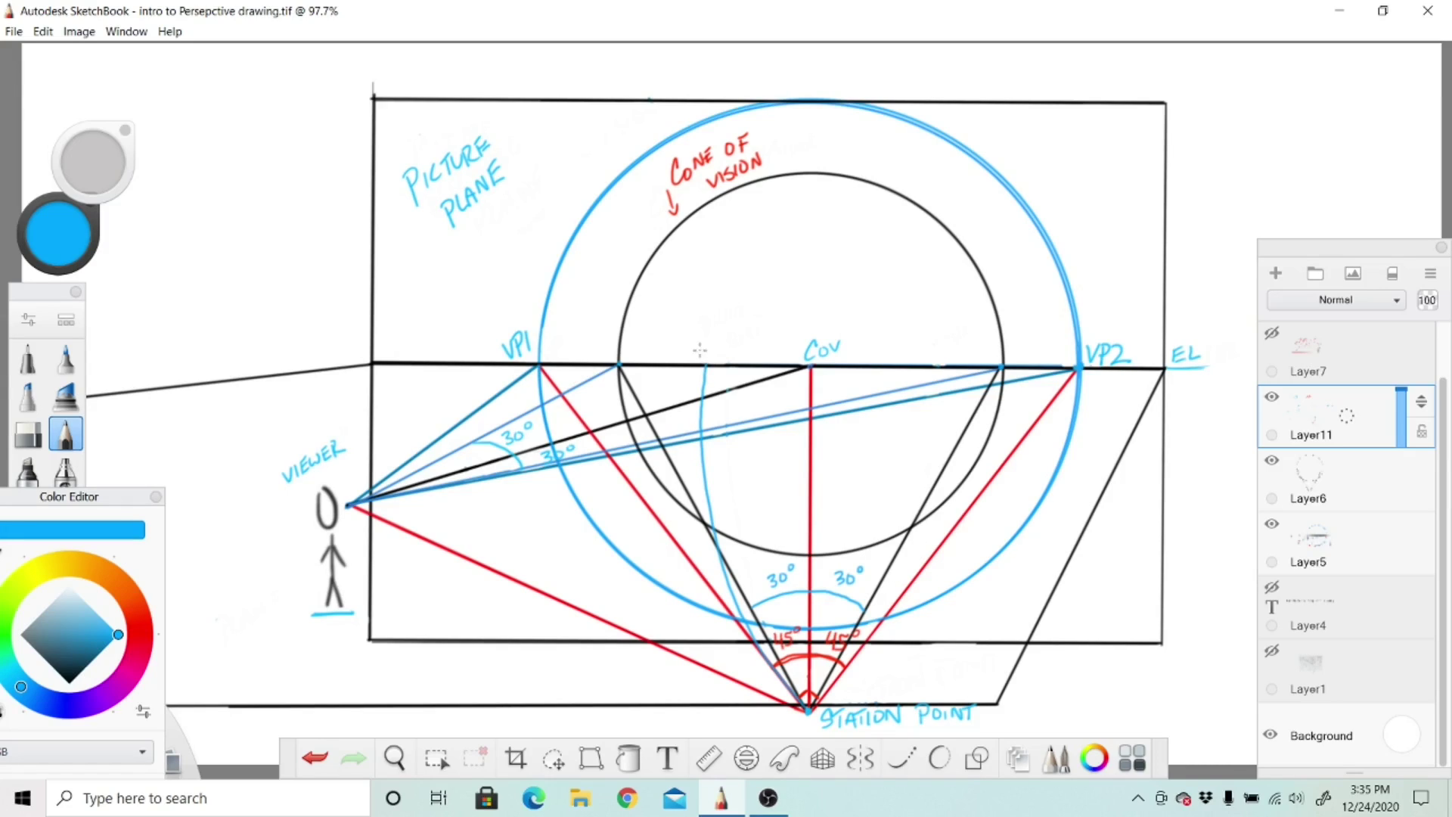
left_click_drag(697, 343, 720, 337)
left_click(28, 433)
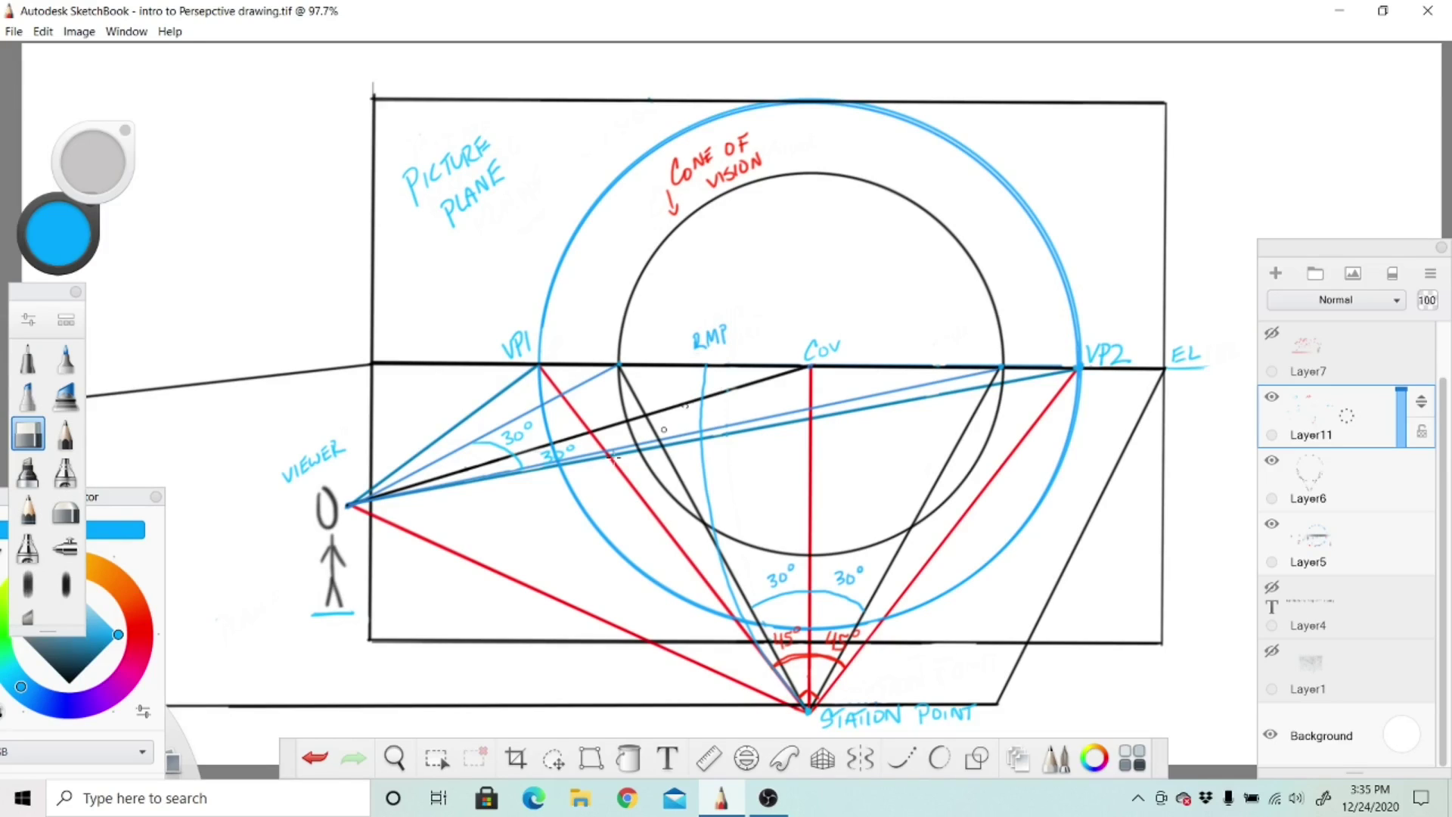
left_click(65, 433)
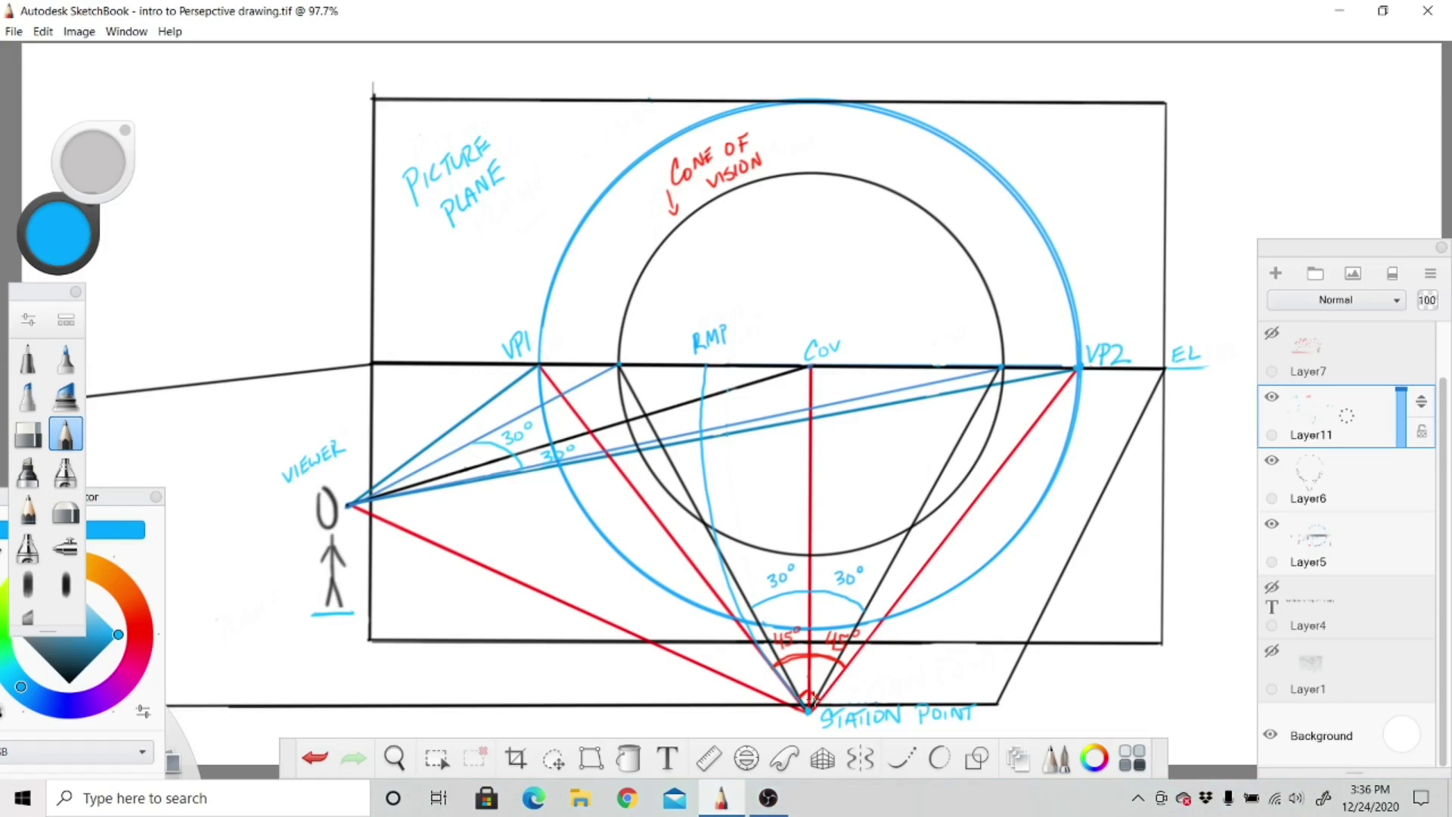
Draw the right arc from the station point up to eye level and label it LMP.
mouse_move(808, 708)
left_mouse_down()
mouse_move(878, 616)
mouse_move(900, 530)
left_mouse_up()
key("ctrl+z")
mouse_move(808, 707)
left_mouse_down()
mouse_move(881, 621)
mouse_move(926, 513)
mouse_move(941, 390)
left_mouse_up()
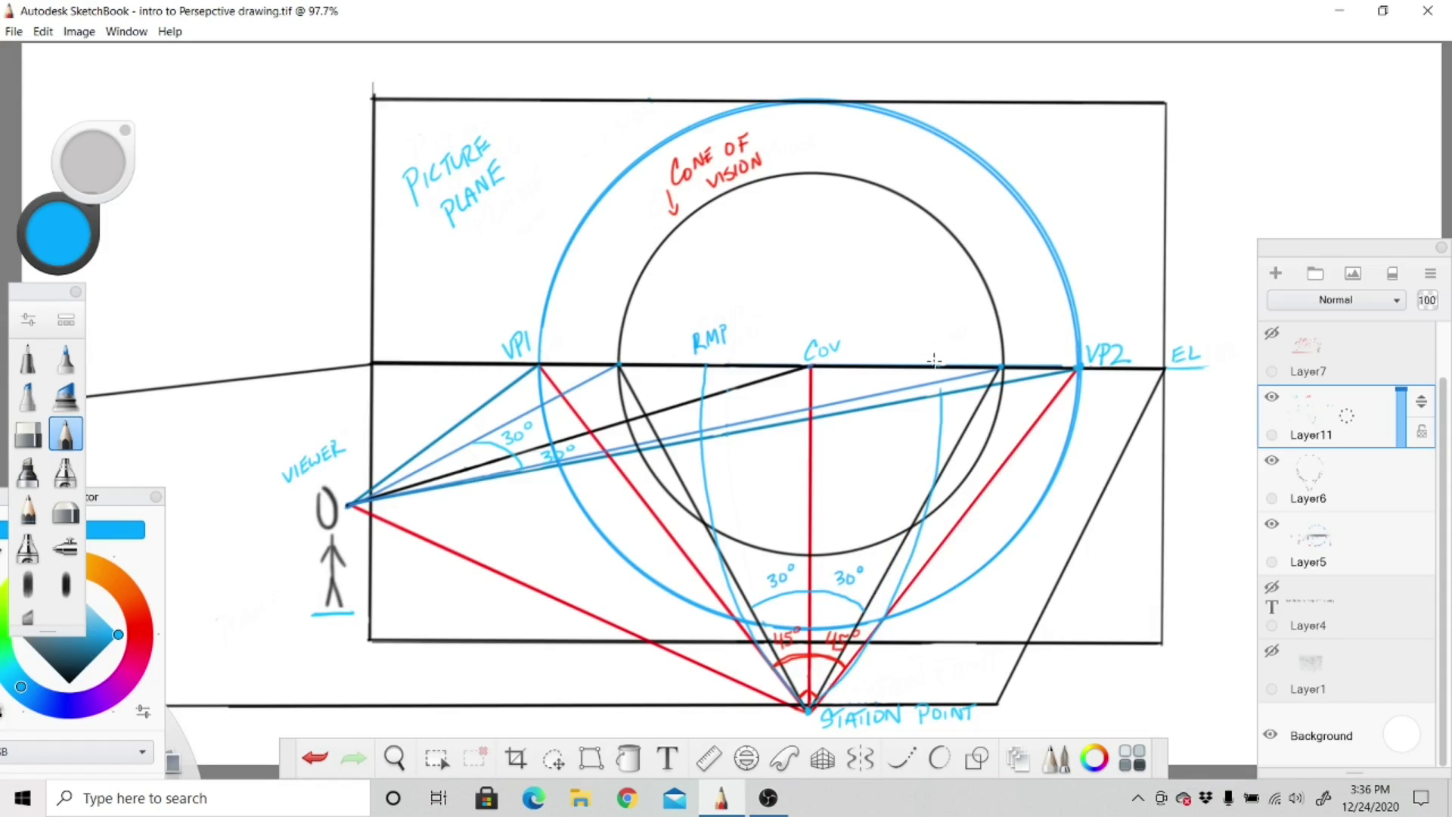
mouse_move(932, 331)
left_mouse_down()
mouse_move(941, 349)
mouse_move(957, 340)
left_mouse_up()
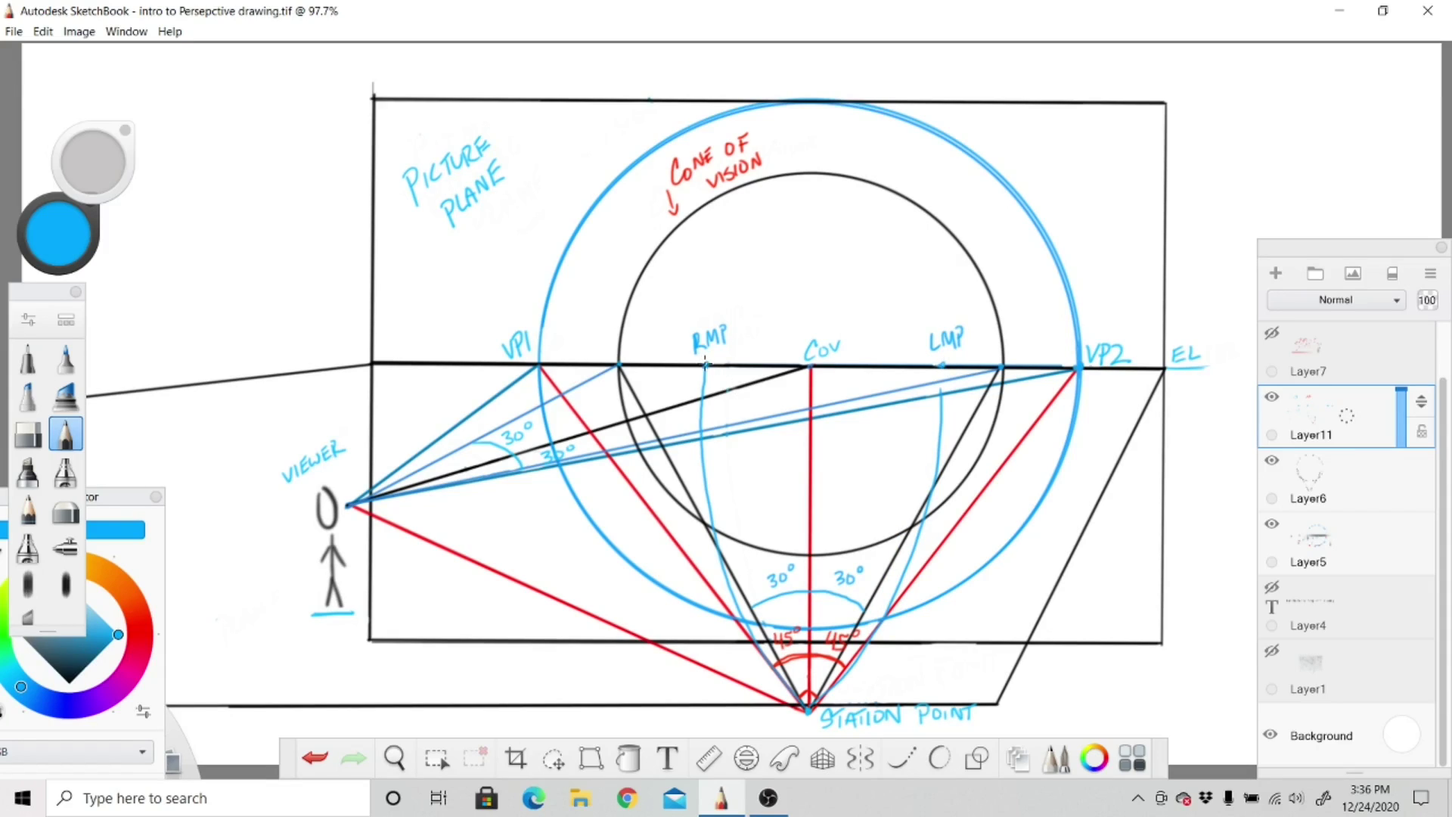